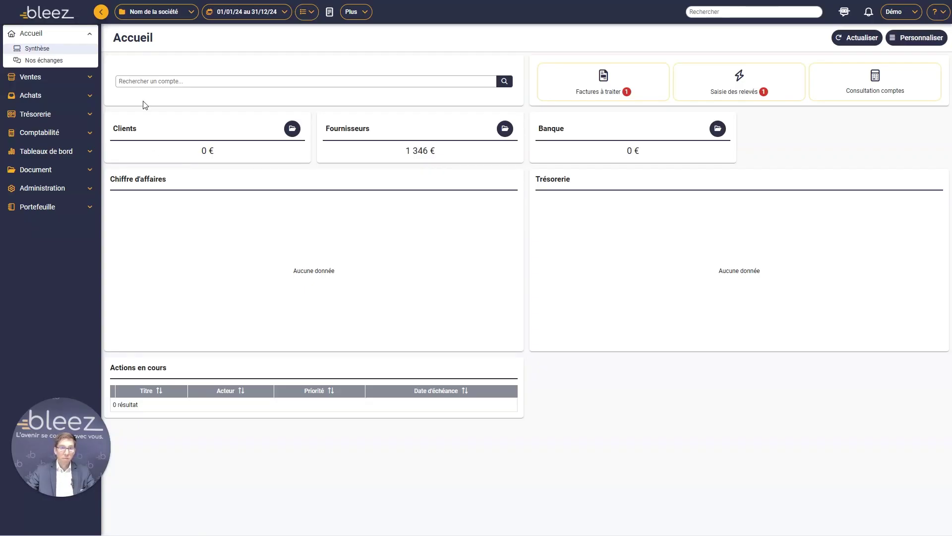
pyautogui.click(160, 81)
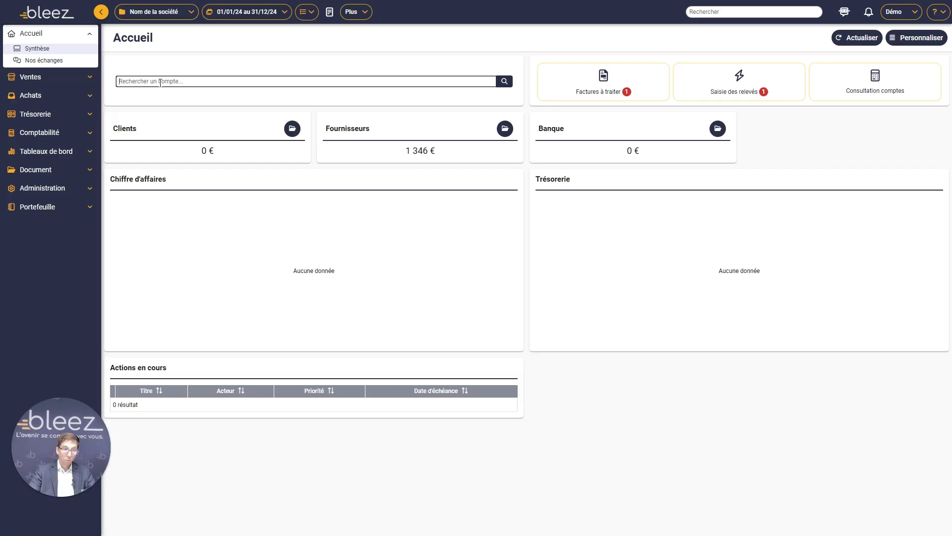
pyautogui.write('606')
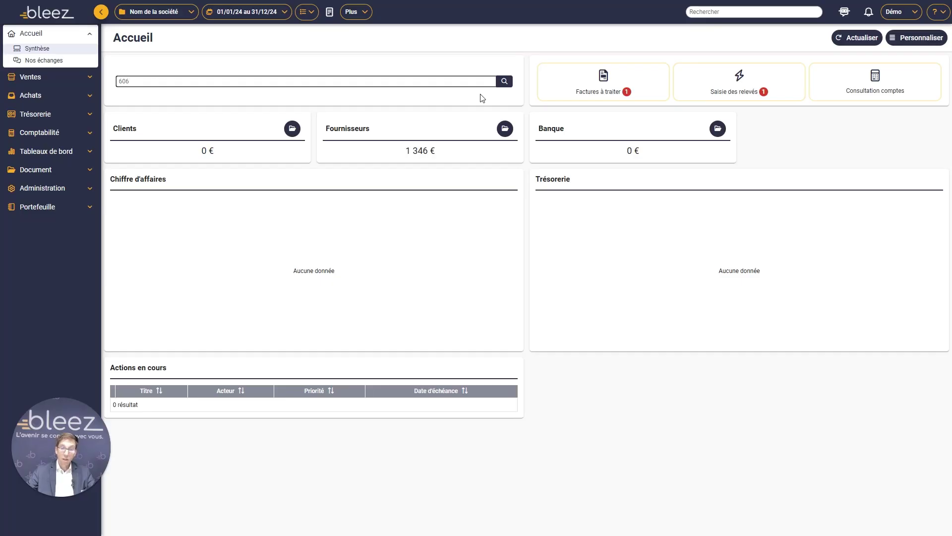
pyautogui.press('BackSpace')
pyautogui.press('BackSpace')
pyautogui.press('BackSpace')
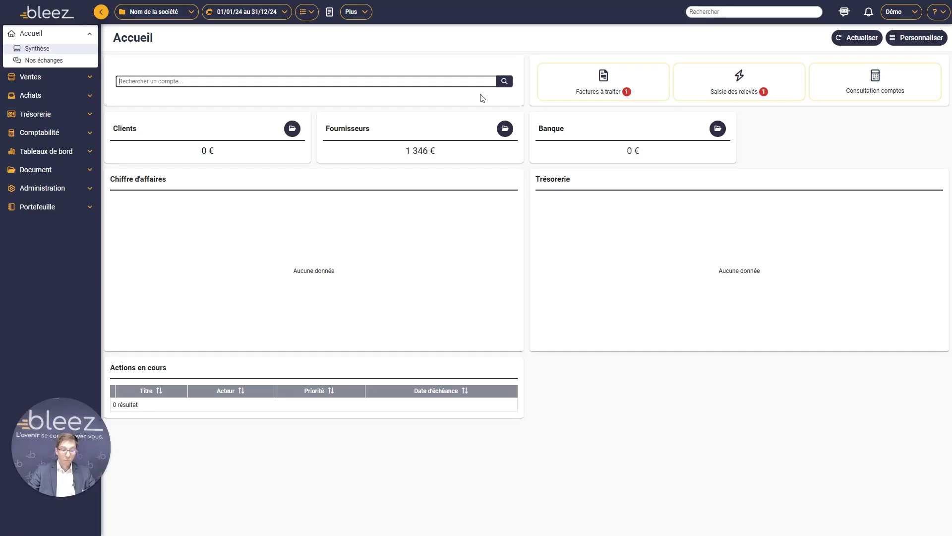
pyautogui.write('ORANGE')
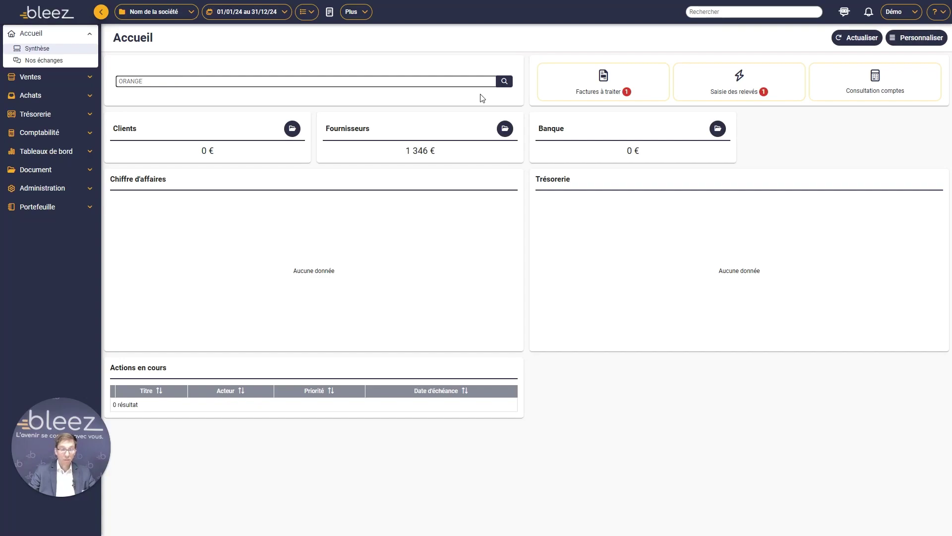
pyautogui.press('BackSpace')
pyautogui.press('BackSpace')
pyautogui.press('BackSpace')
pyautogui.press('BackSpace')
pyautogui.press('BackSpace')
pyautogui.press('BackSpace')
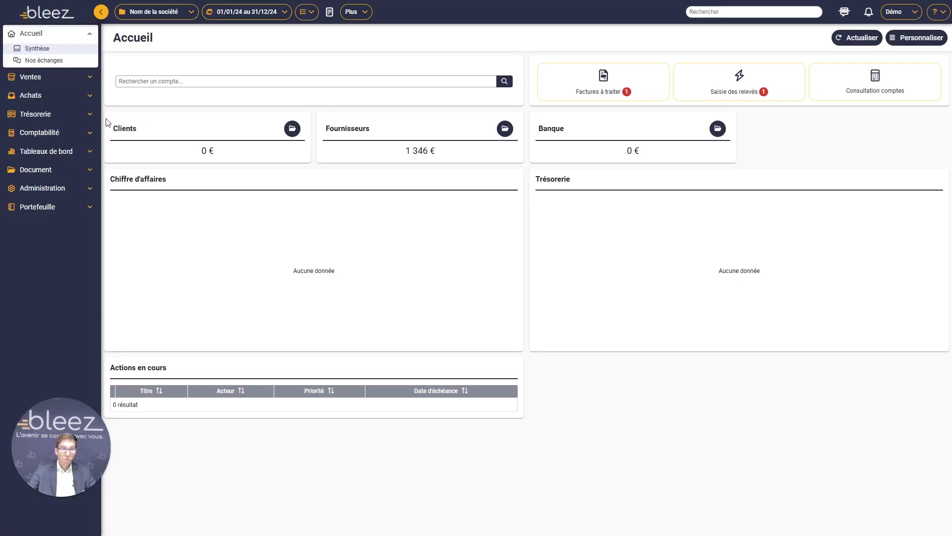
# - Open the accounts consultation and view the Achats accounts, the Ventes accounts and the complete list of all accounts
pyautogui.click(76, 132)
pyautogui.click(50, 136)
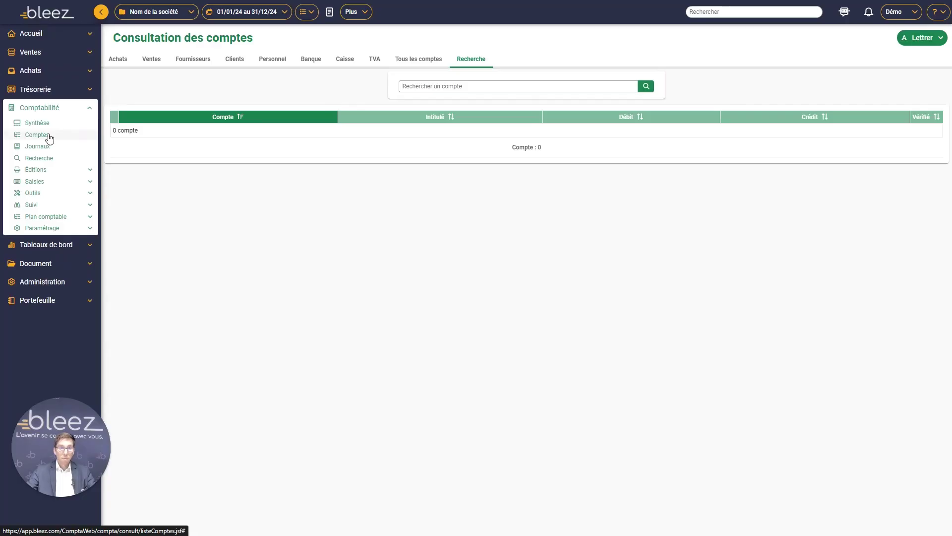
pyautogui.click(121, 60)
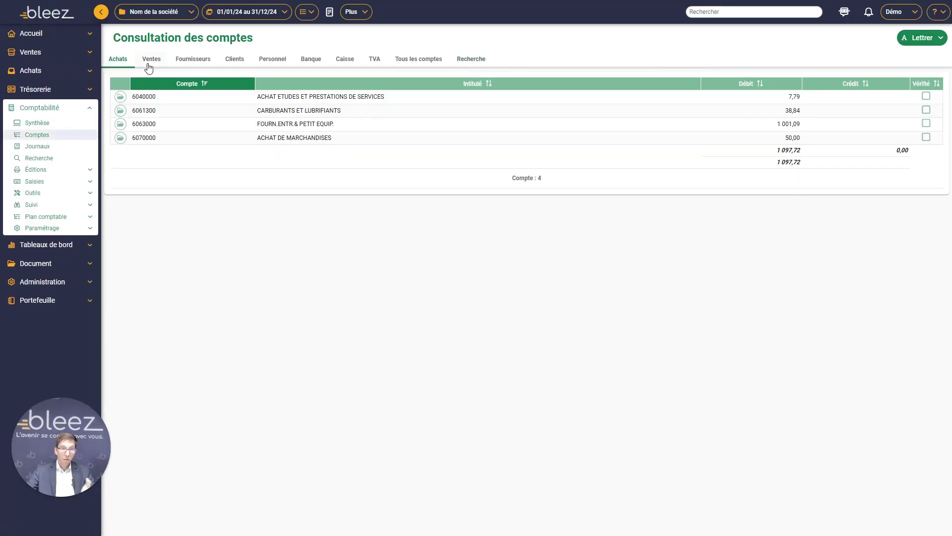
pyautogui.click(150, 62)
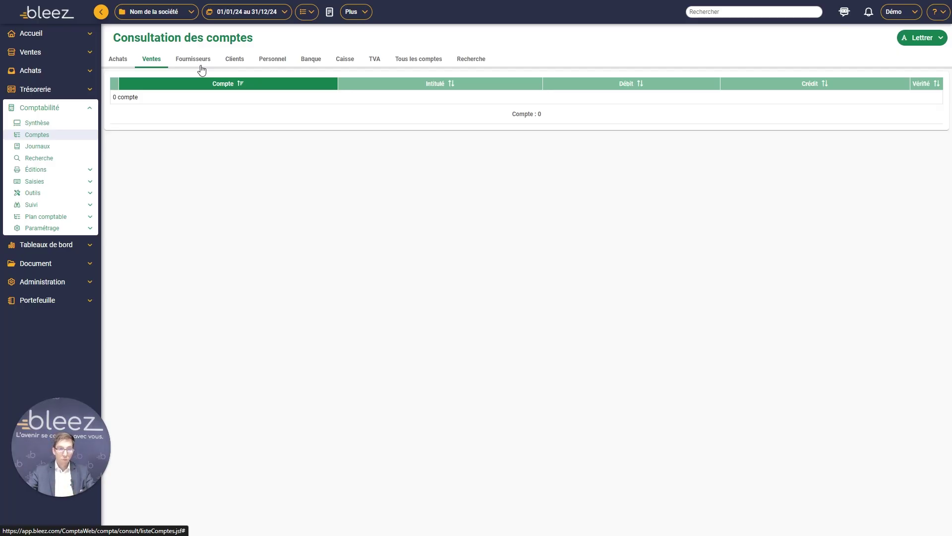
pyautogui.click(398, 64)
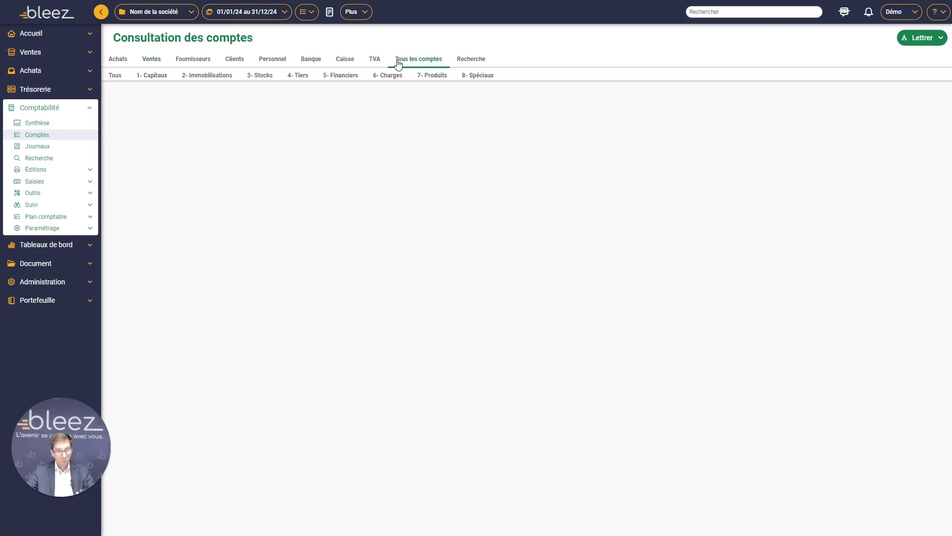
pyautogui.click(114, 77)
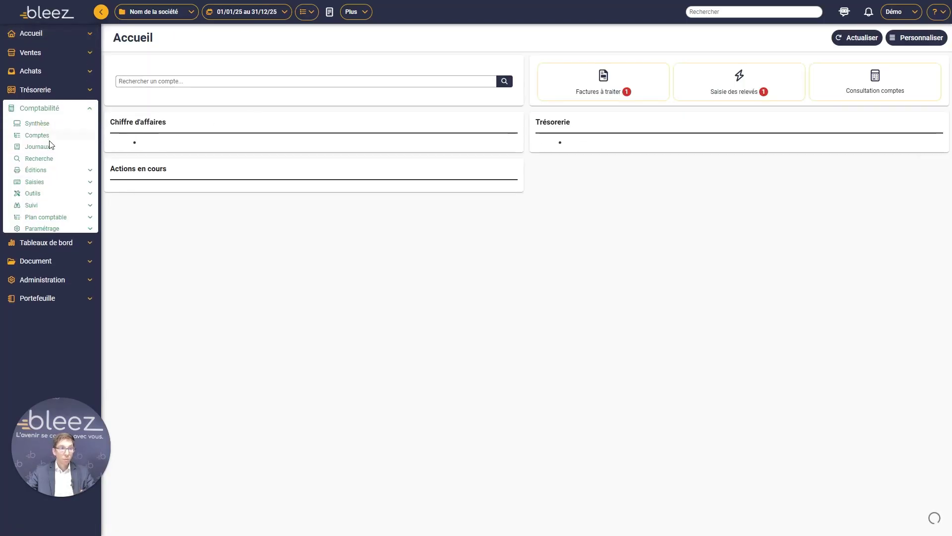
# - Open the accounts consultation for the 2025 fiscal year and show its display options
pyautogui.click(51, 136)
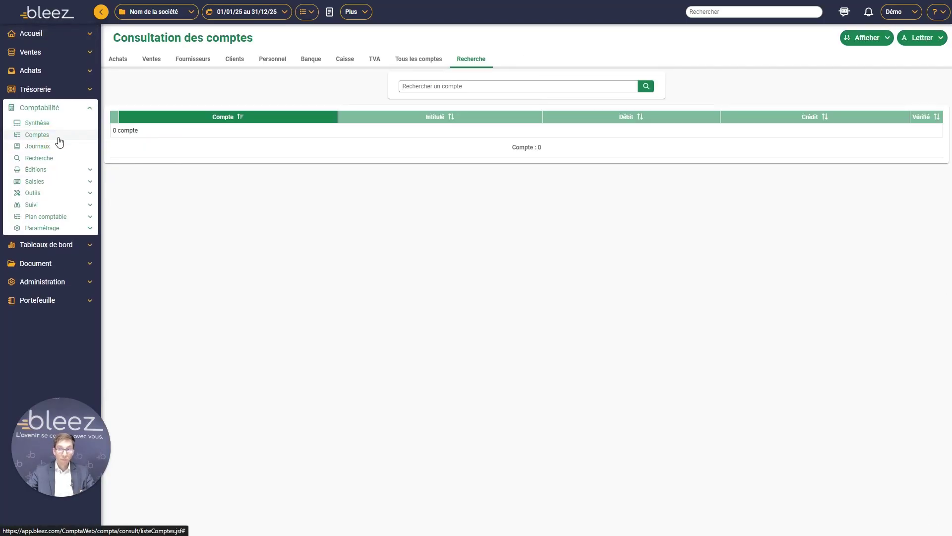
pyautogui.click(867, 38)
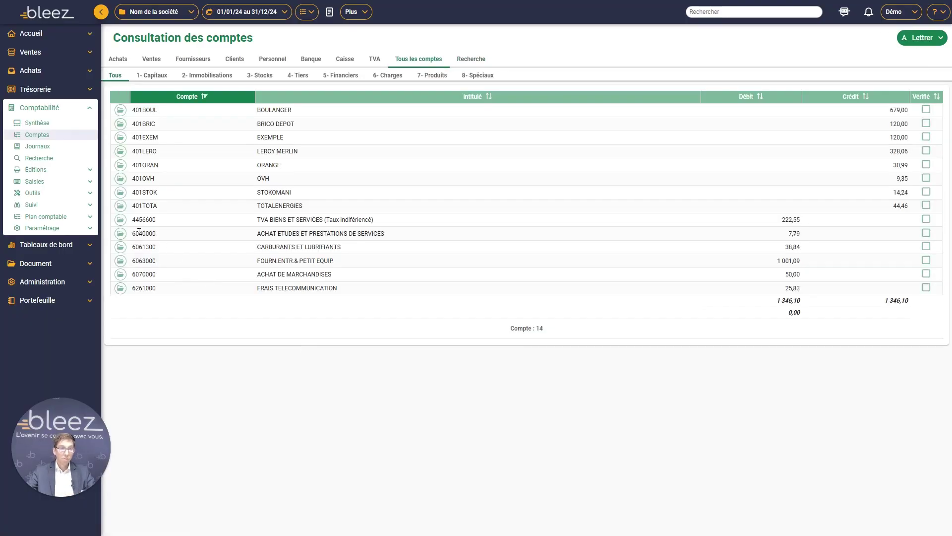
# - View account 4456600 TVA BIENS ET SERVICES, inspect the full EXEMPLE entry dated 04/03/24, and return to the account
pyautogui.click(121, 220)
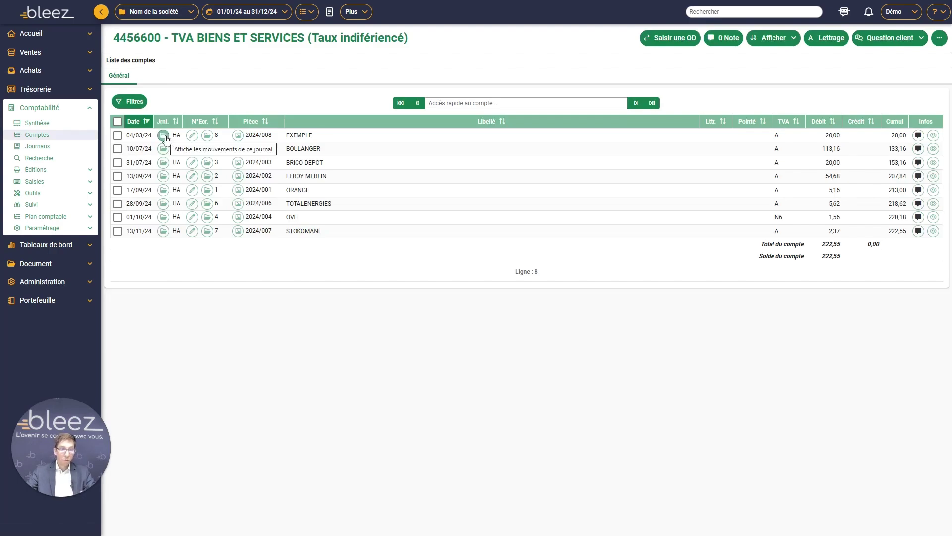
pyautogui.click(208, 137)
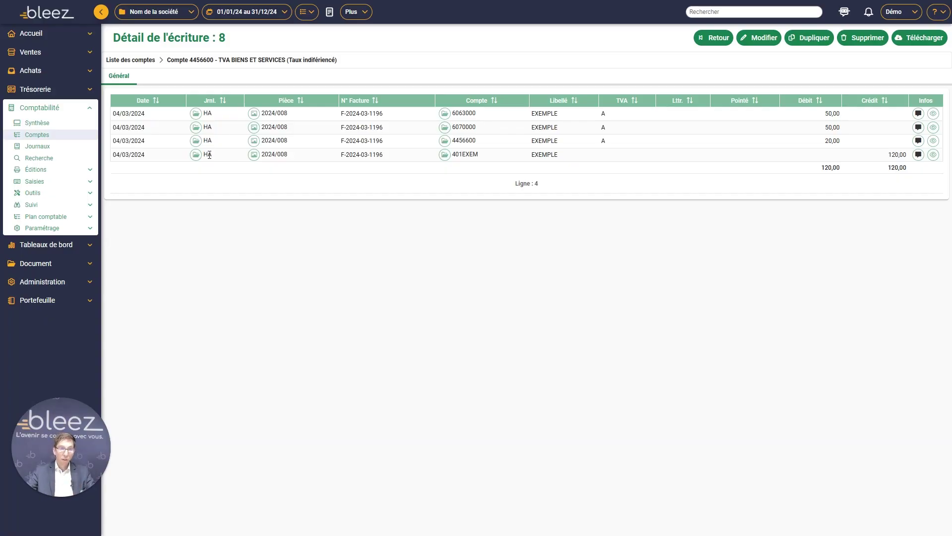
pyautogui.click(188, 62)
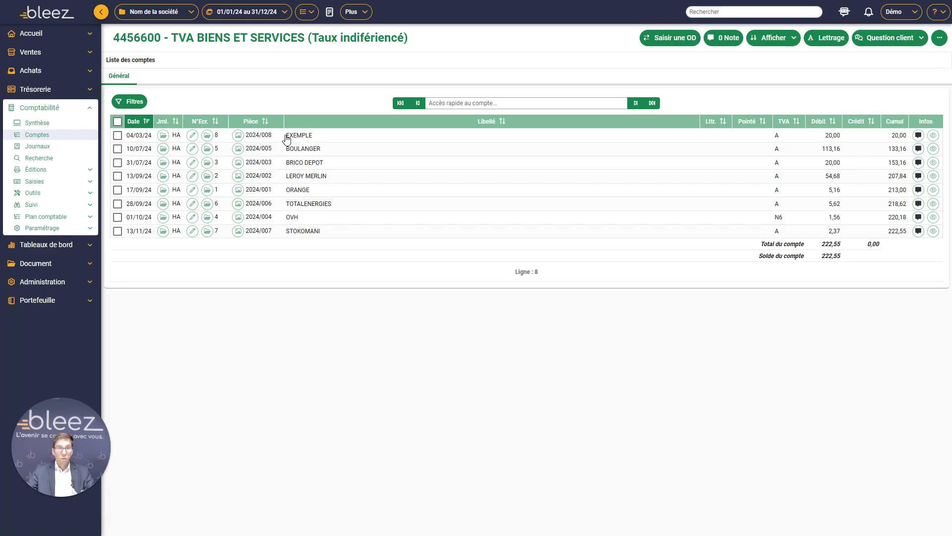
# - Check the filter options for the VAT account's movements, and browse to the following account and back
pyautogui.click(138, 105)
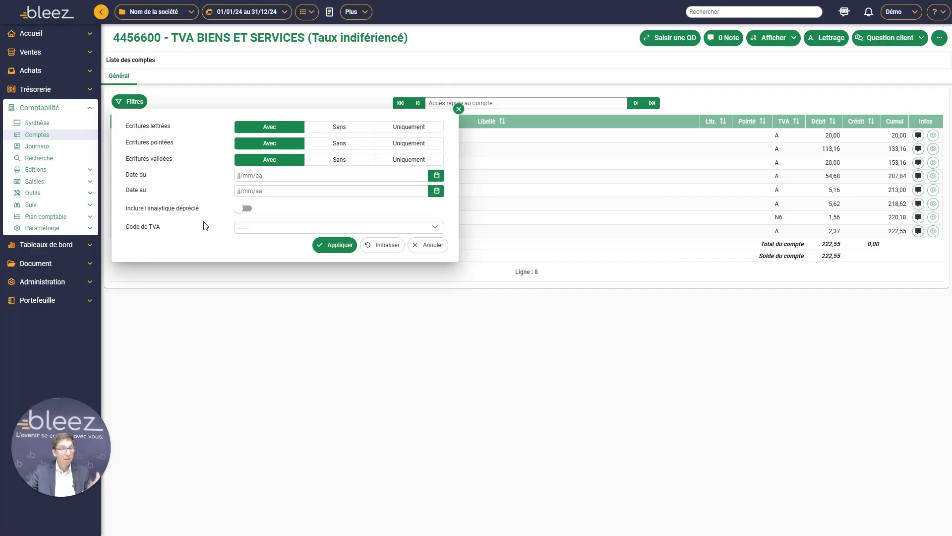
pyautogui.click(459, 109)
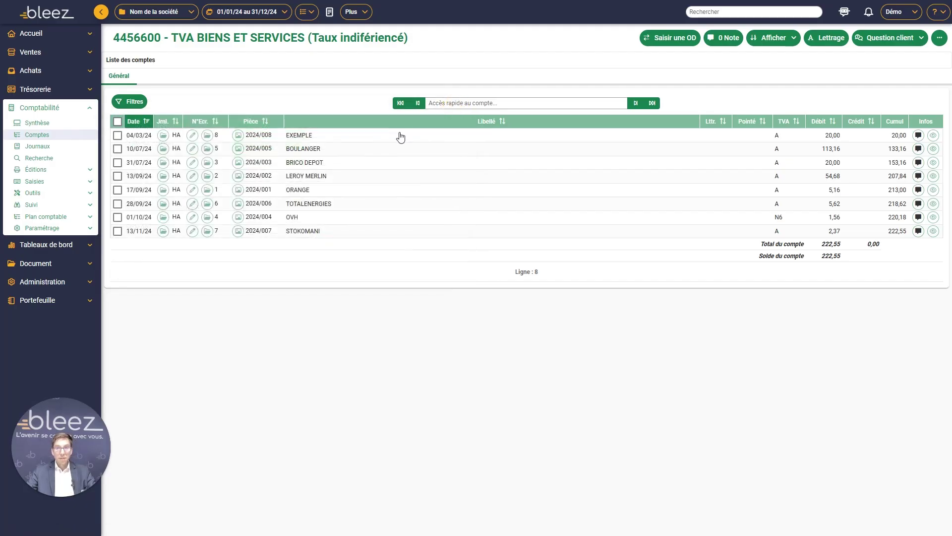
pyautogui.click(635, 103)
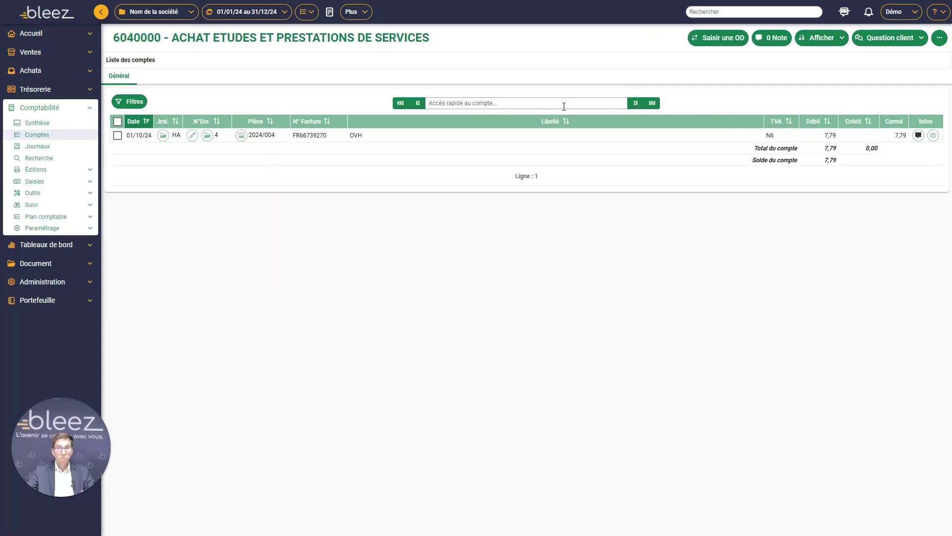
pyautogui.click(419, 103)
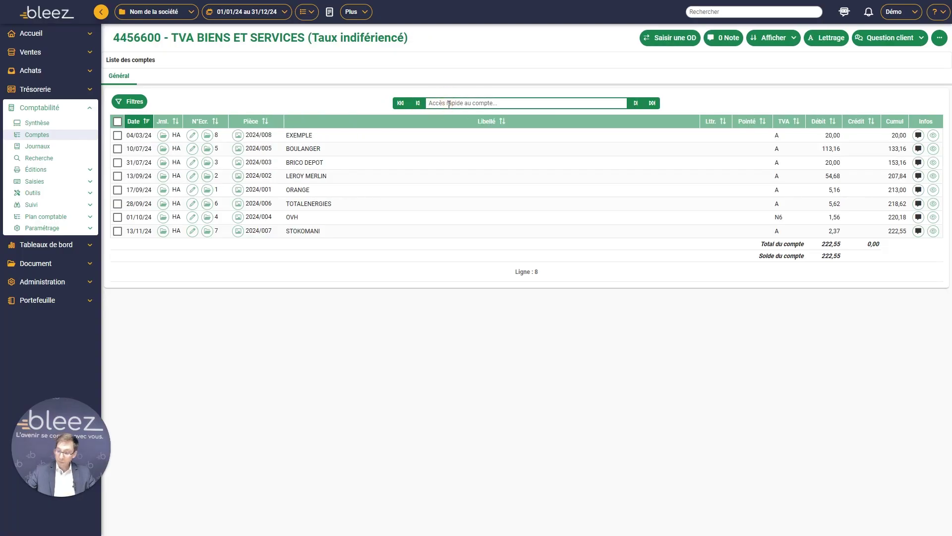
# - Search the quick account access for 606 and open account 6063000 FOURN.ENTR.& PETIT EQUIP
pyautogui.click(449, 103)
pyautogui.write('606')
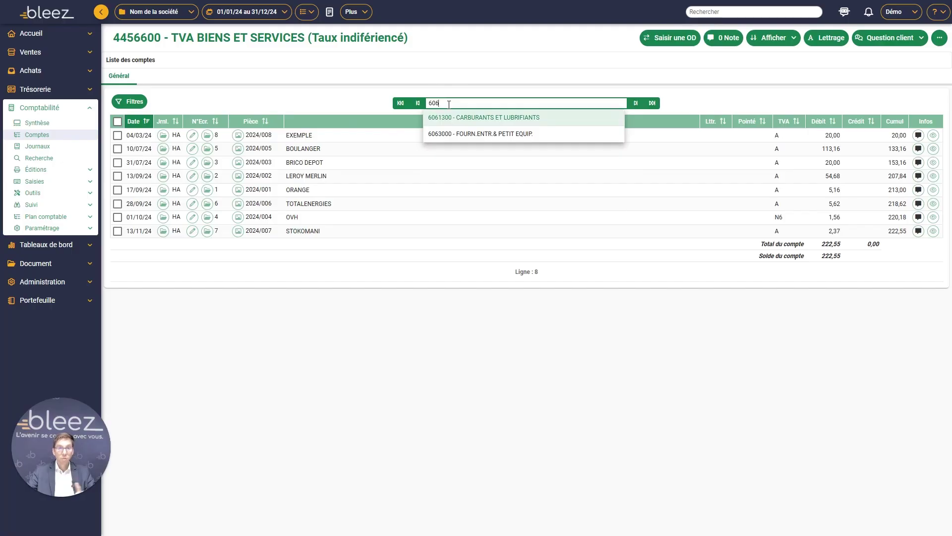
pyautogui.click(451, 133)
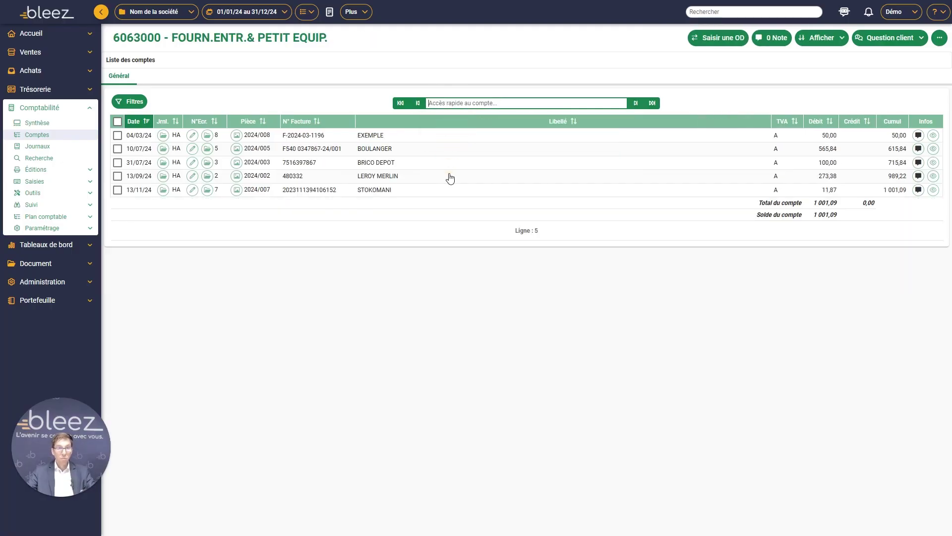
# - Preview a counterpart OD for the whole account and one for the selected EXEMPLE and BOULANGER movements, cancelling both
pyautogui.click(693, 40)
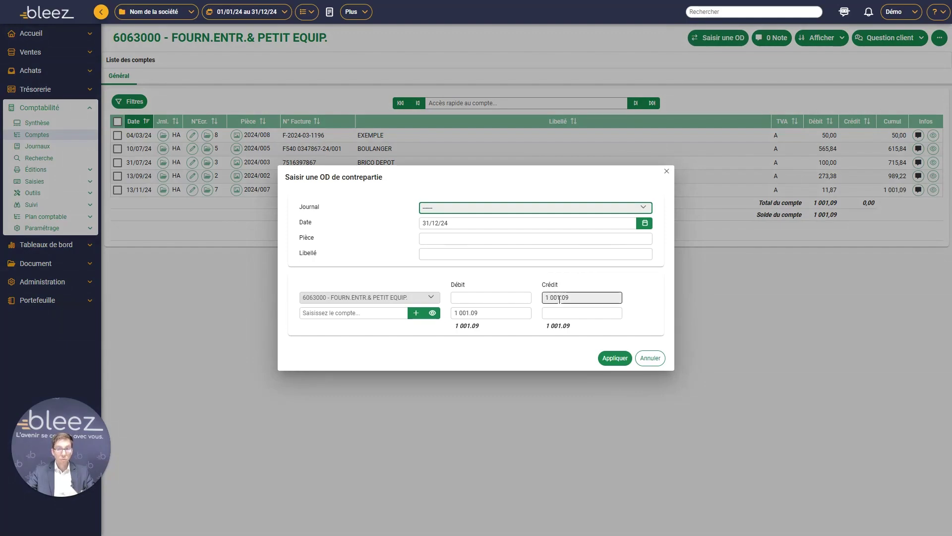
pyautogui.click(650, 357)
pyautogui.click(118, 135)
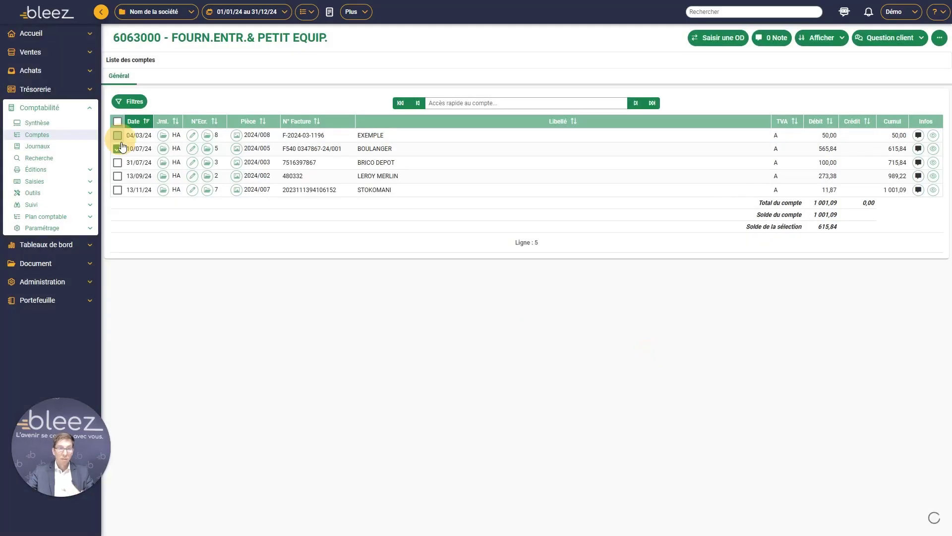
pyautogui.click(118, 148)
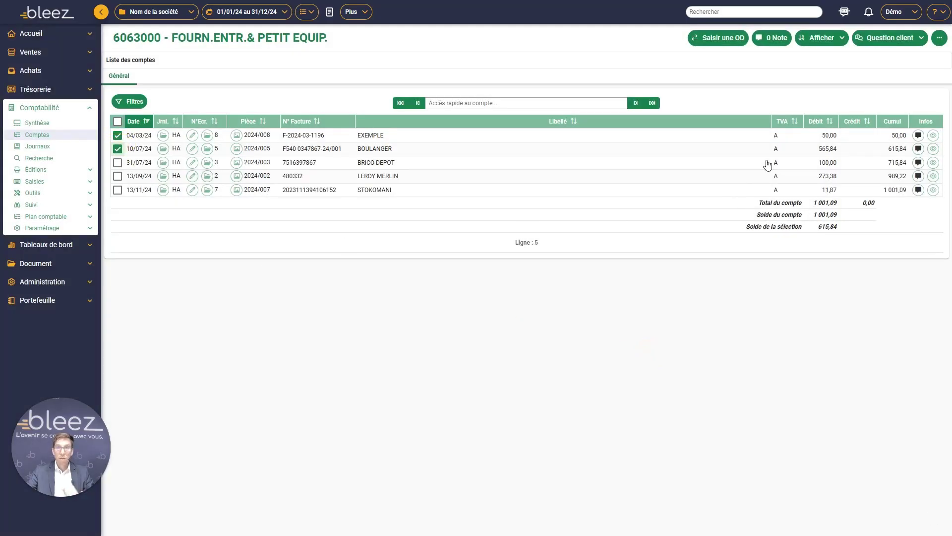
pyautogui.click(724, 42)
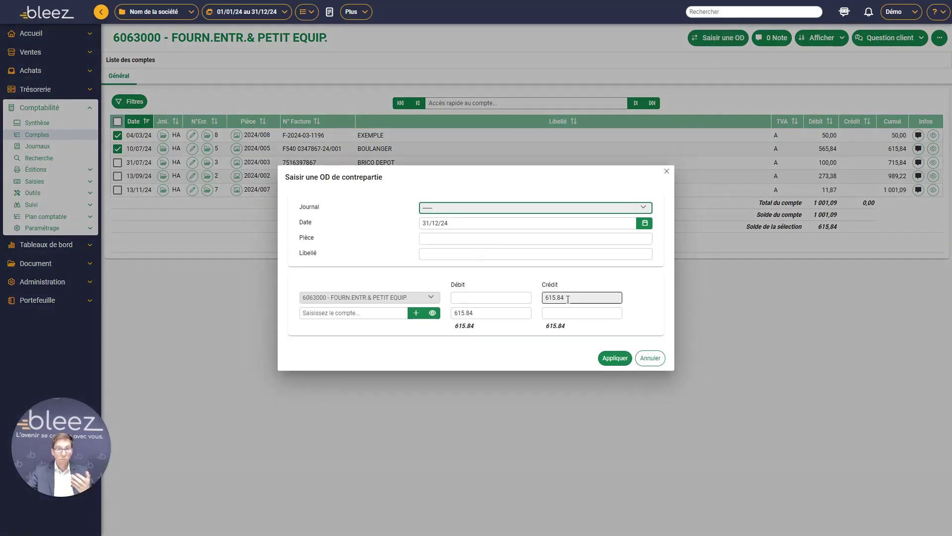
pyautogui.click(650, 358)
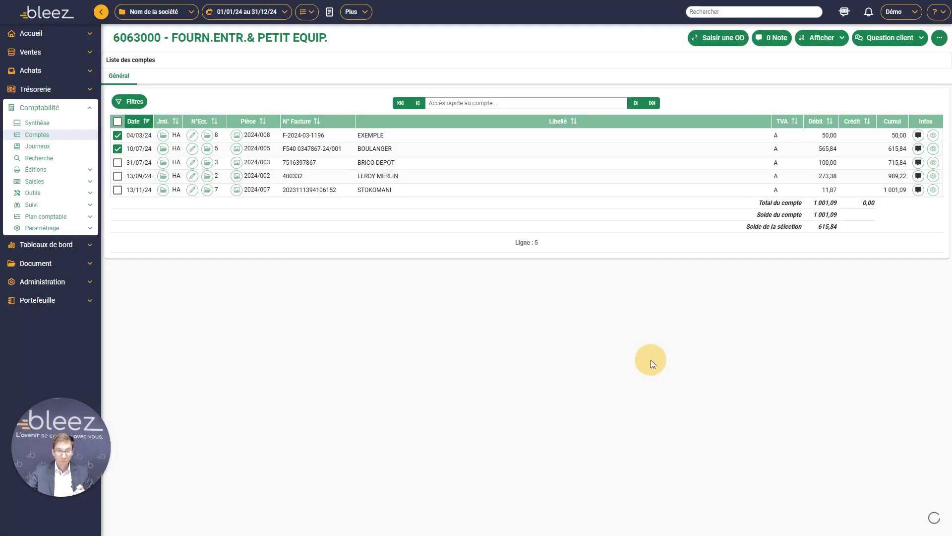
# - Open the EXEMPLE entry's detail, review its duplication options without duplicating it, and return to account 6063000
pyautogui.click(207, 135)
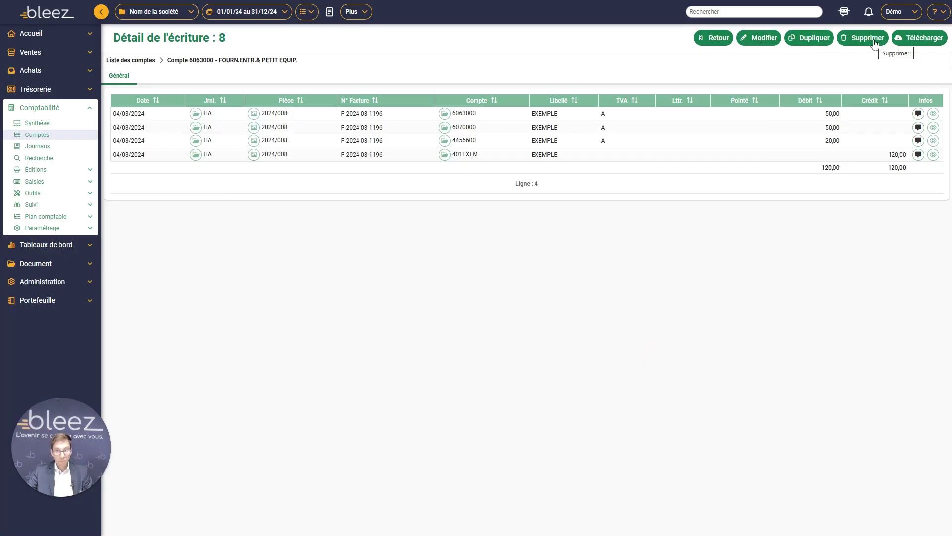
pyautogui.click(823, 41)
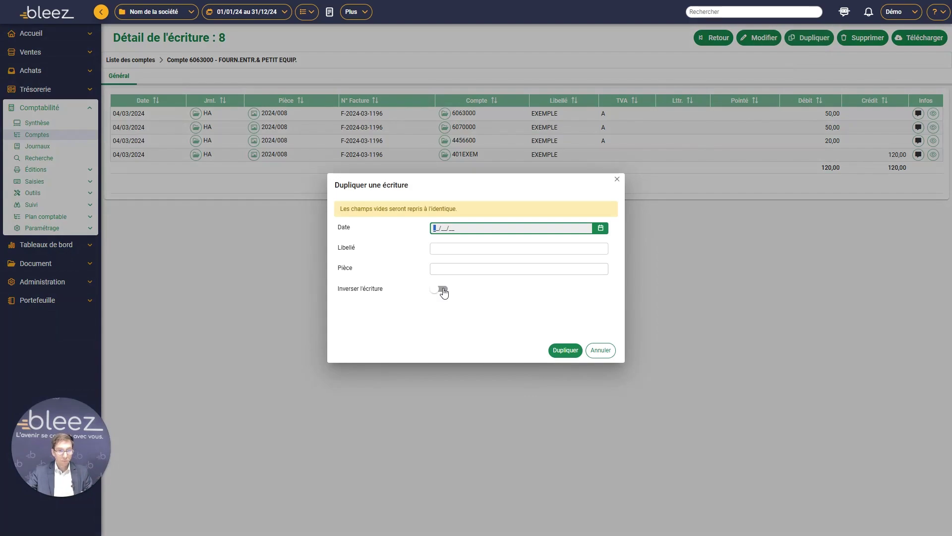
pyautogui.click(601, 351)
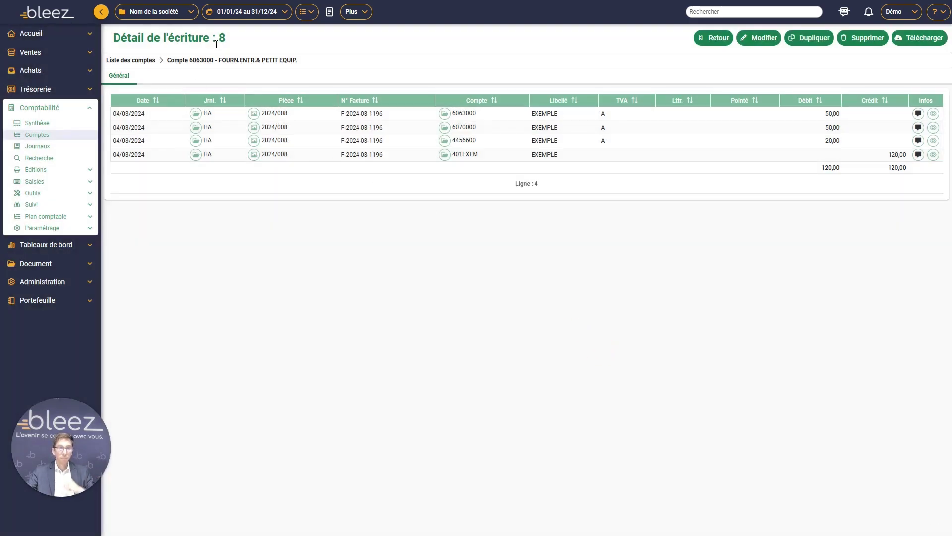
pyautogui.click(210, 60)
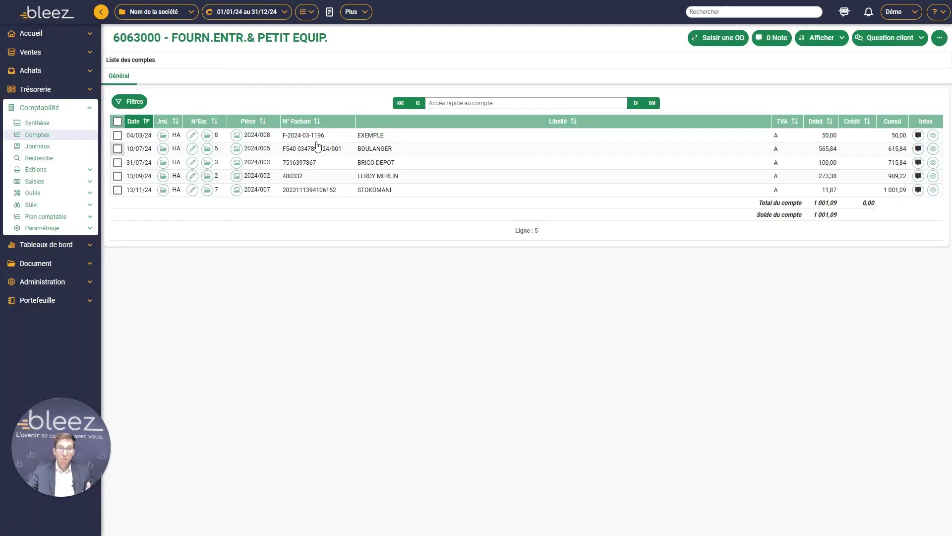
# - Select the EXEMPLE, BOULANGER and BRICO DEPOT movements and show the additional actions available for them
pyautogui.click(117, 135)
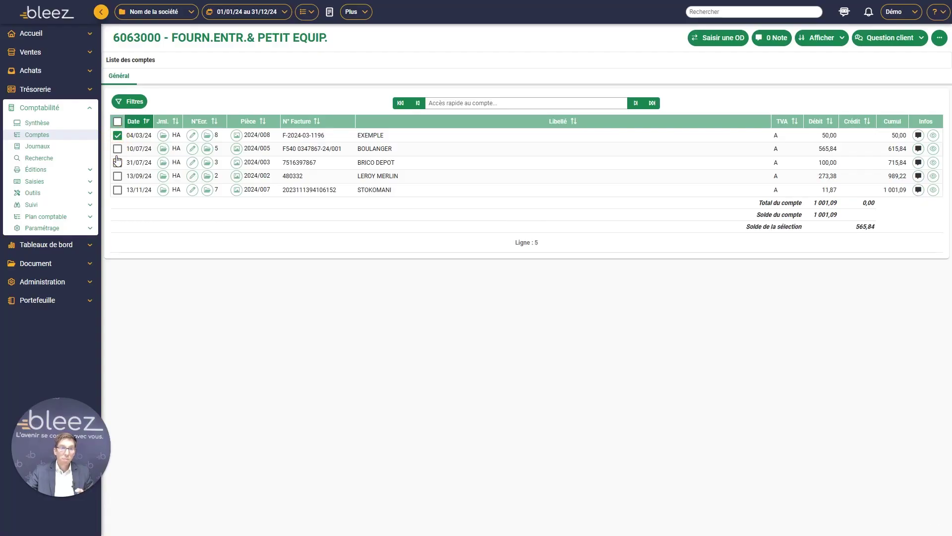
pyautogui.click(117, 149)
pyautogui.click(118, 162)
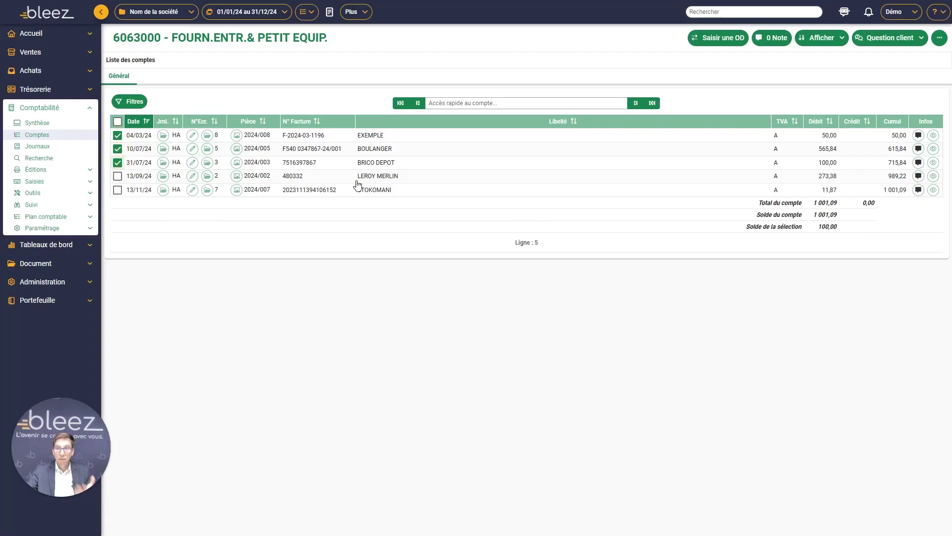
pyautogui.click(940, 40)
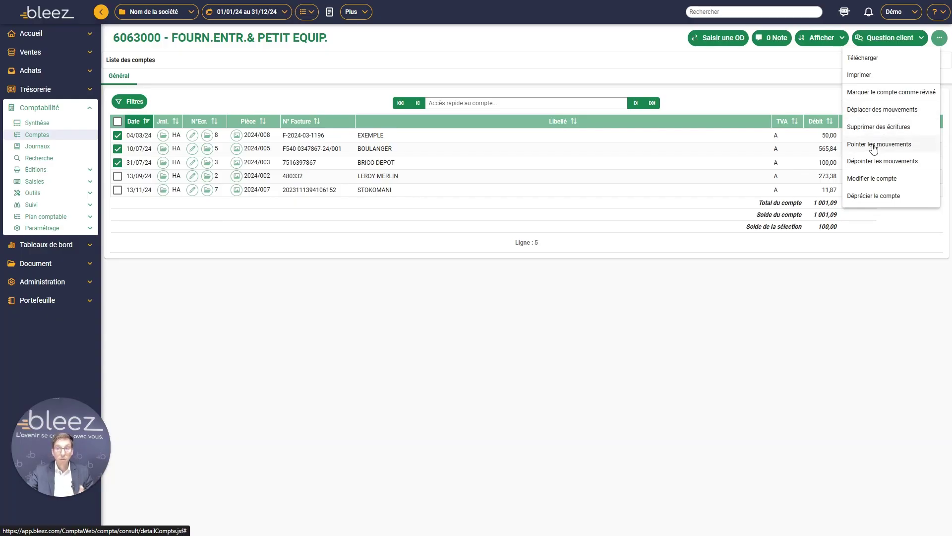
# - Open the list of journals and display the movements of the Achats (HA) journal
pyautogui.click(68, 147)
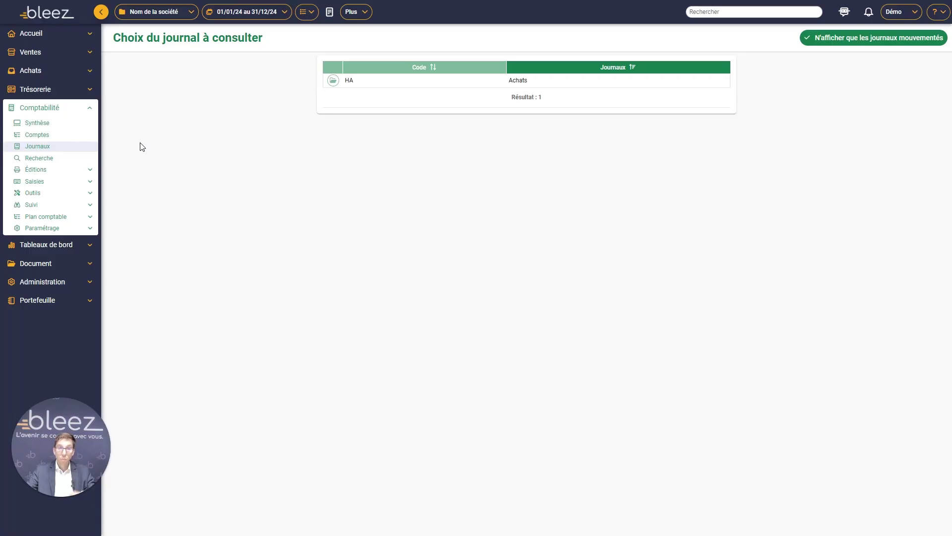
pyautogui.click(333, 80)
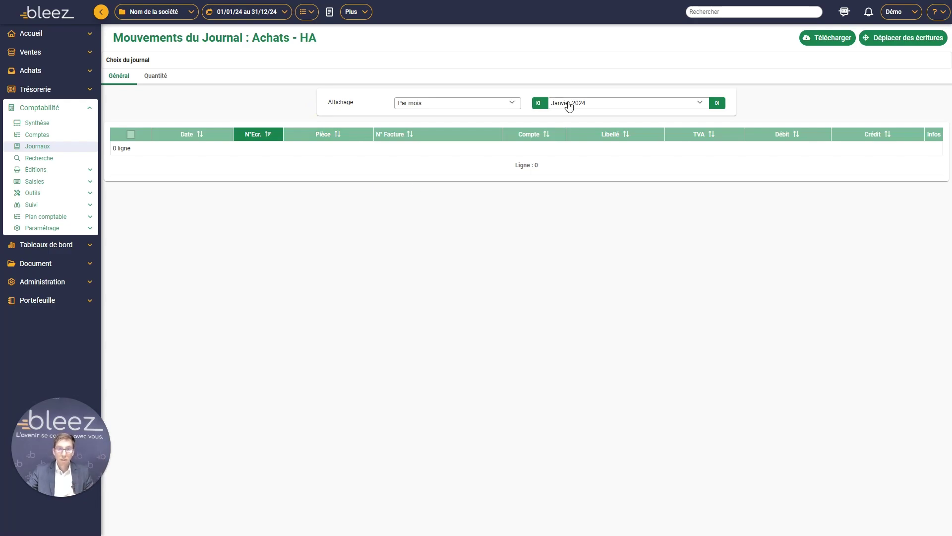
# - Check the months offered for the Achats journal, keeping the current month, and change the display from monthly to Global
pyautogui.click(633, 103)
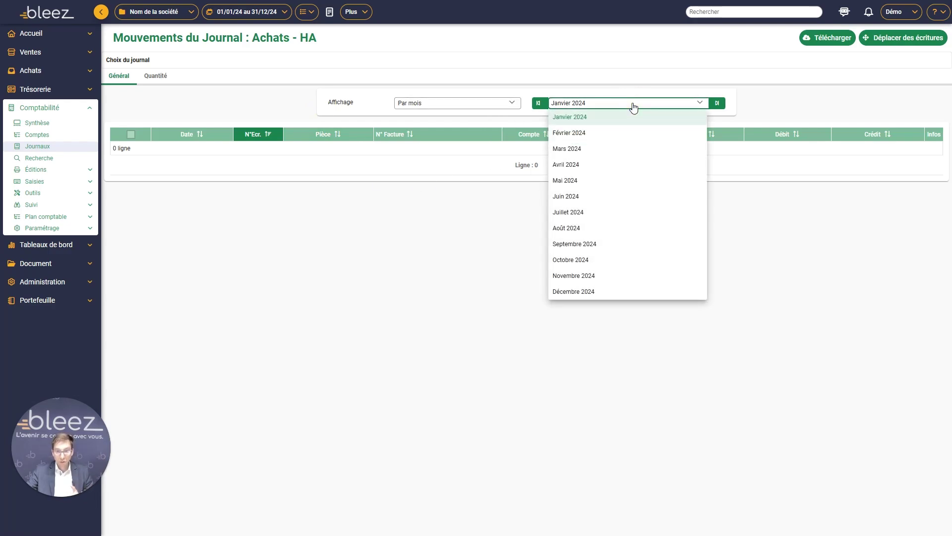
pyautogui.click(457, 110)
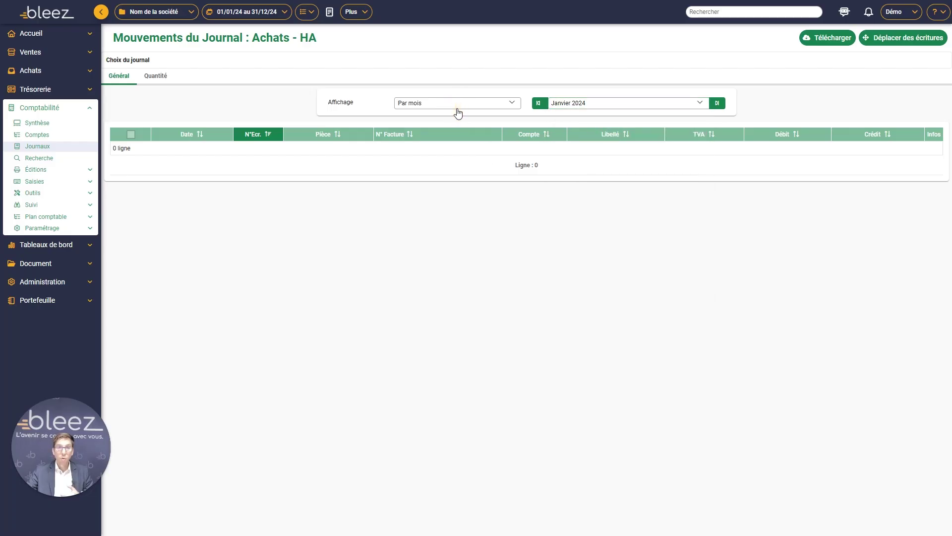
pyautogui.click(457, 104)
pyautogui.click(419, 149)
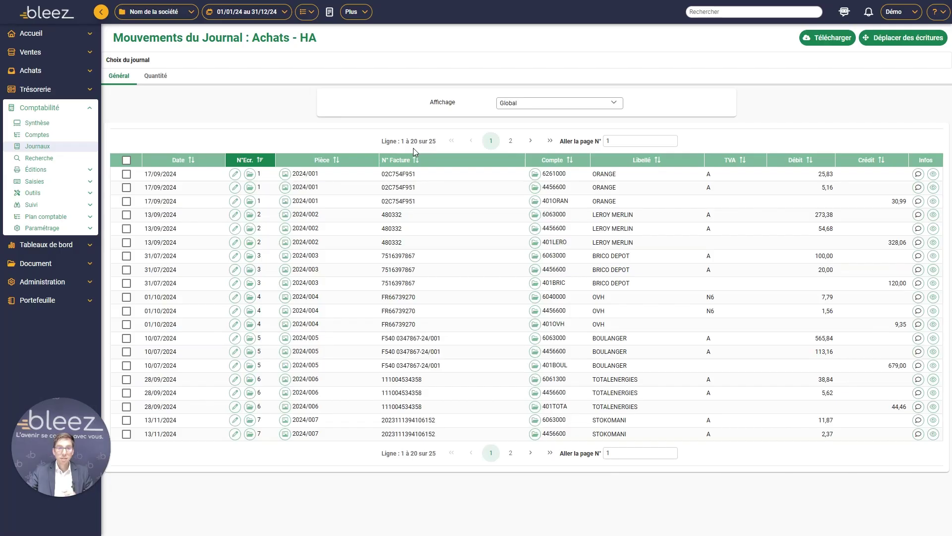
# - Search all entries for the amount 273.38 with the quick search
pyautogui.click(700, 15)
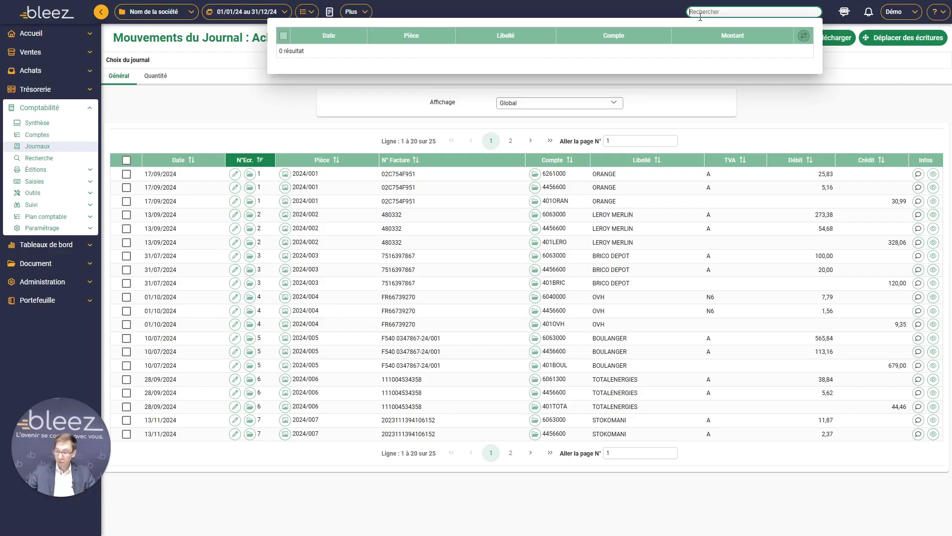
pyautogui.write('273,38')
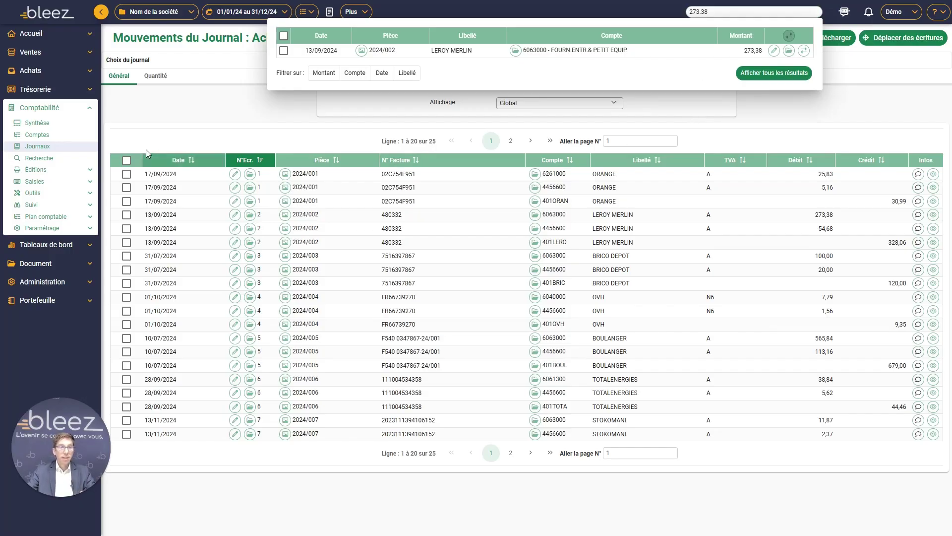
# - Open the accounting entry search form and review the fields available for the first criterion, leaving it on Montant
pyautogui.click(58, 158)
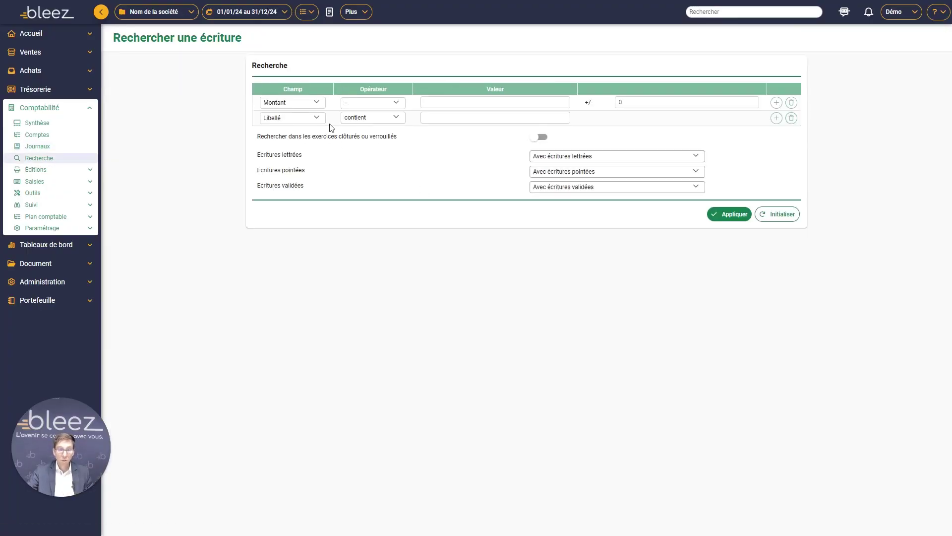
pyautogui.click(320, 108)
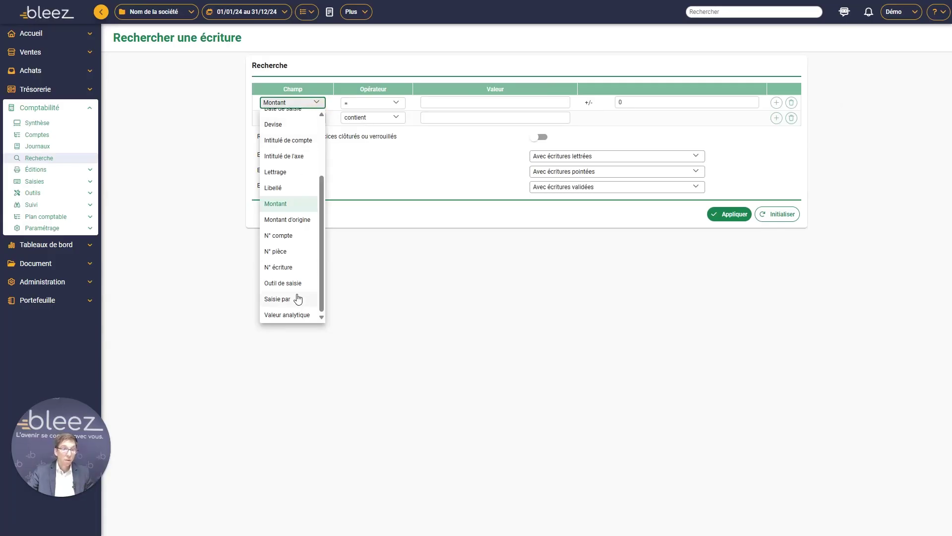
pyautogui.click(421, 260)
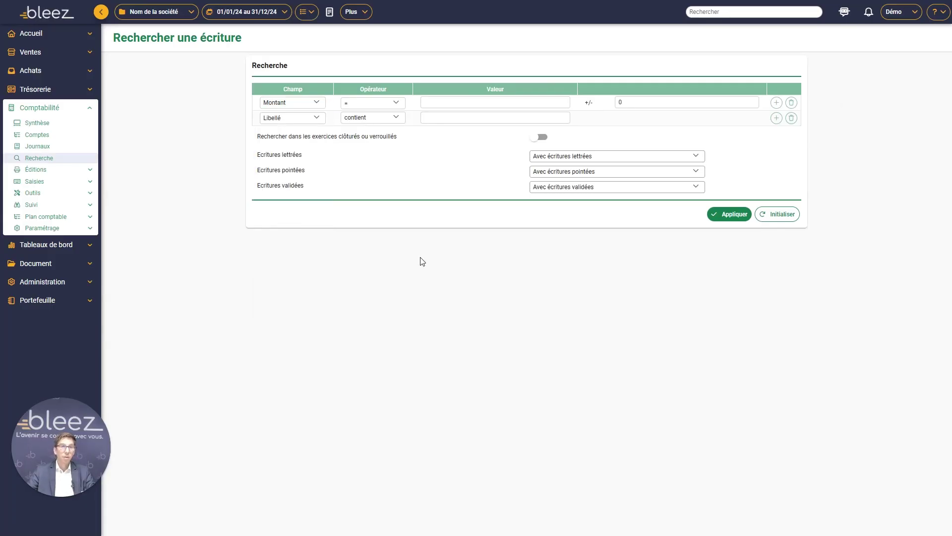